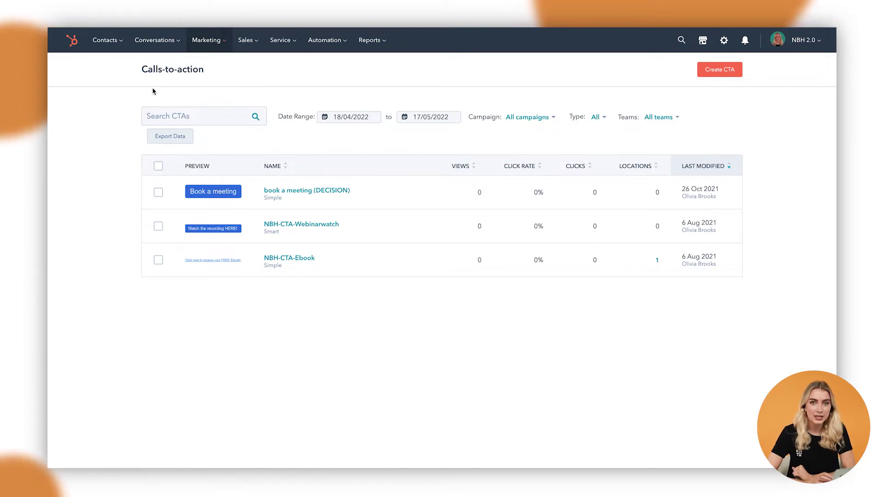
Go to the Marketing section's Calls-to-Action page
{"action": "left_click", "coordinate": [213, 46]}
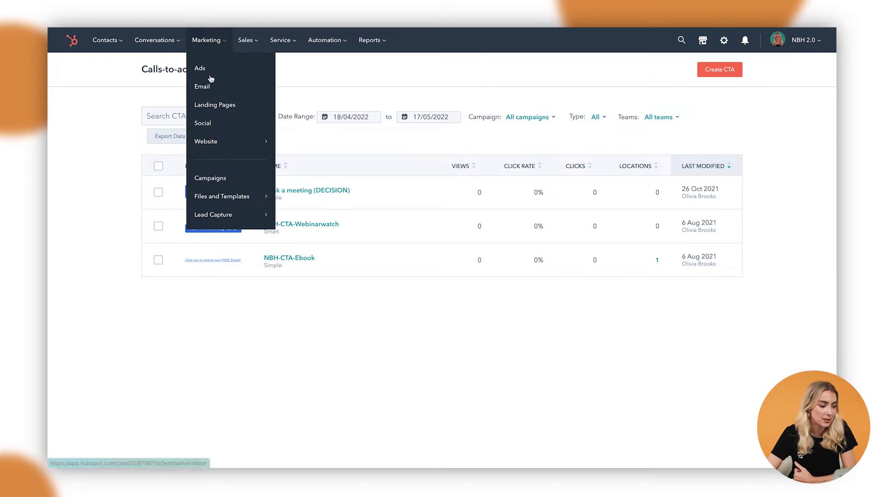
{"action": "mouse_move", "coordinate": [228, 219]}
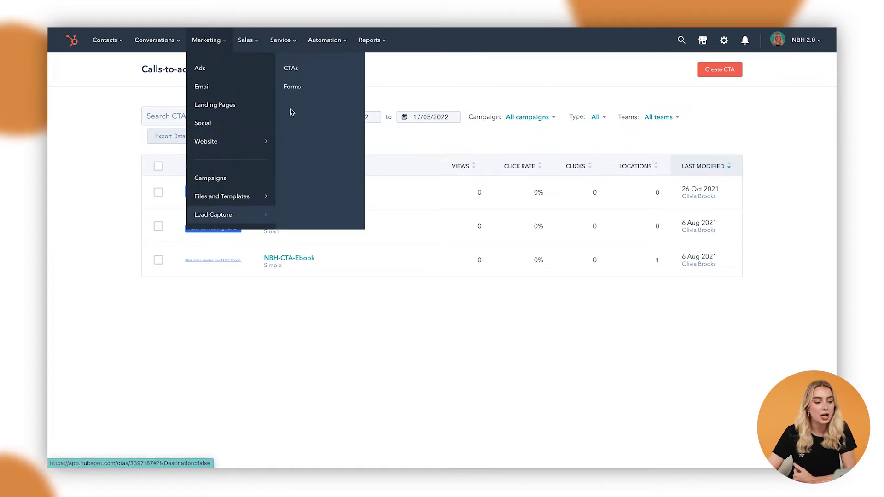
{"action": "left_click", "coordinate": [294, 71]}
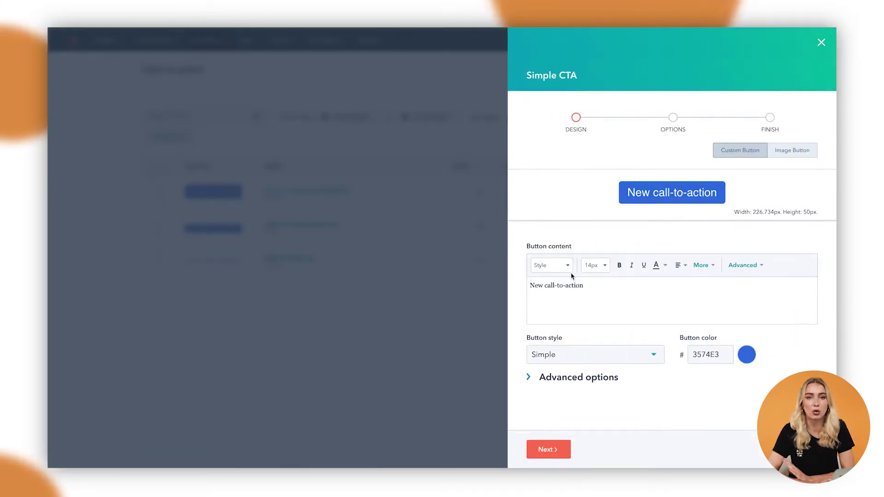
Replace the default button text with 'Download HERE'
{"action": "left_click_drag", "start_coordinate": [589, 286], "coordinate": [528, 287]}
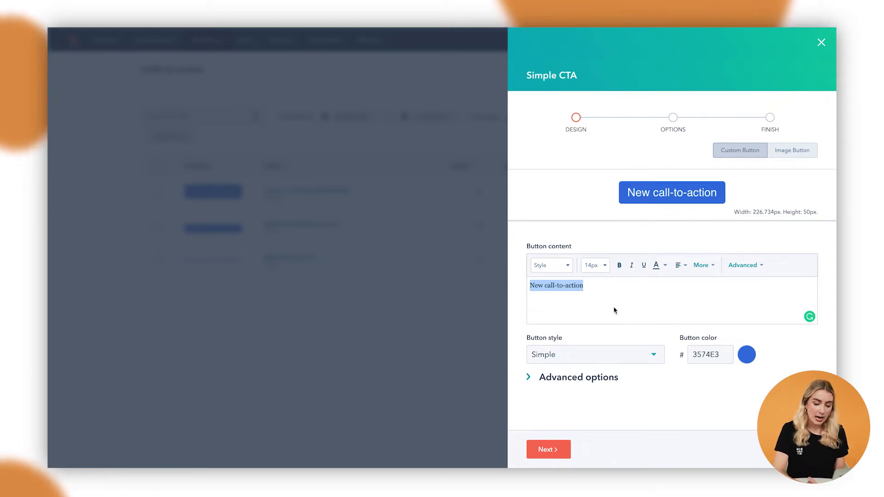
{"action": "key", "text": "BackSpace"}
{"action": "type", "text": "Downbl"}
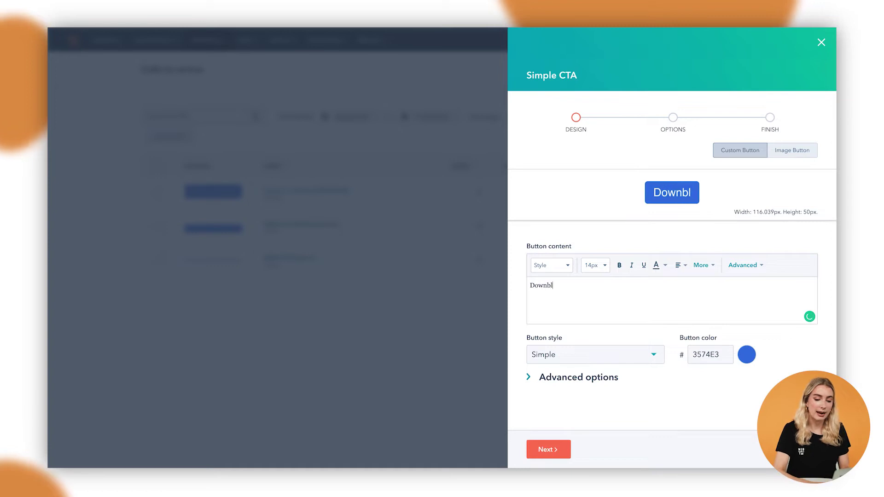
{"action": "key", "text": "BackSpace"}
{"action": "key", "text": "BackSpace"}
{"action": "type", "text": "load"}
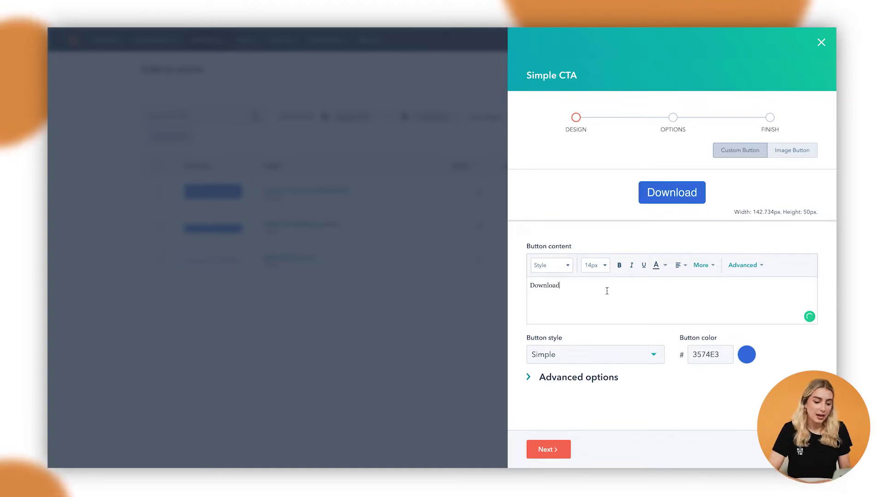
{"action": "type", "text": " HERE"}
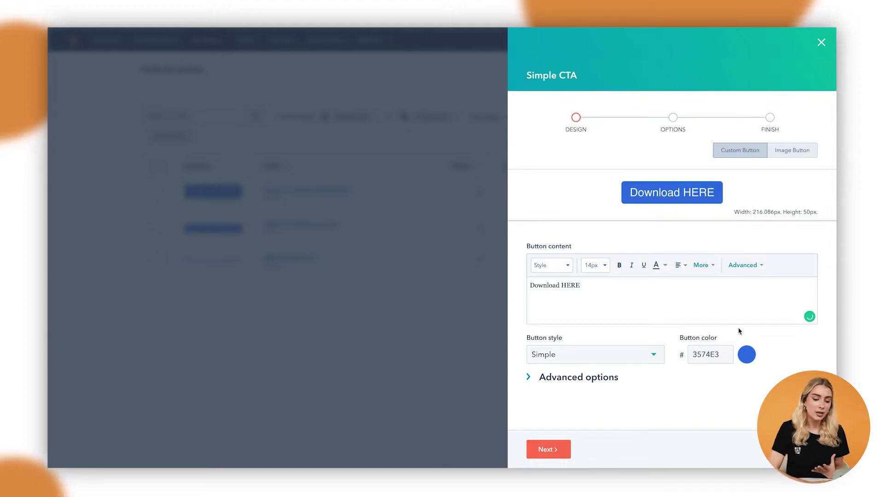
Make the button yellow (f7ca00) and try the Link button style
{"action": "left_click", "coordinate": [752, 355]}
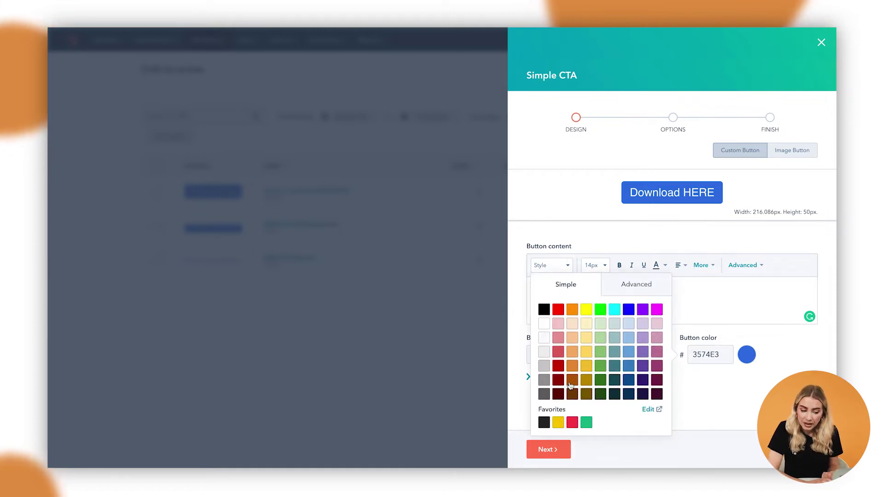
{"action": "left_click", "coordinate": [558, 423]}
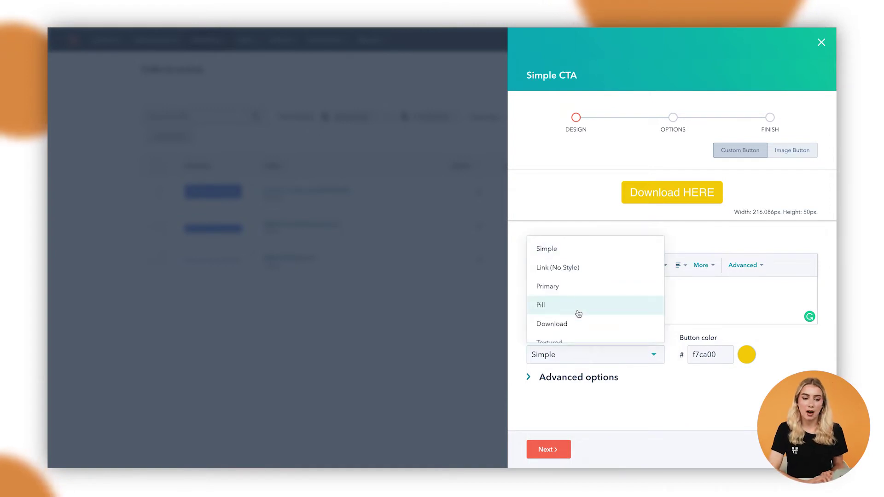
{"action": "left_click", "coordinate": [579, 274]}
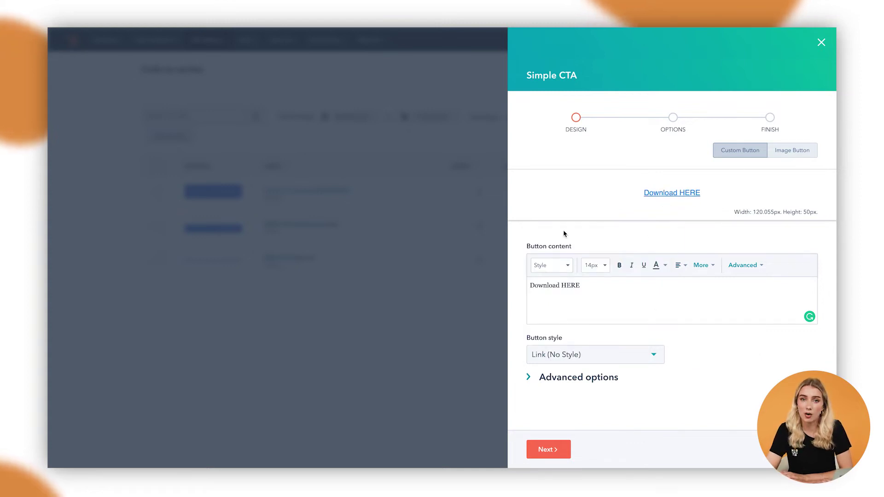
Try the Corduroy style and heading options, then set the button style back to Simple
{"action": "left_click", "coordinate": [573, 359]}
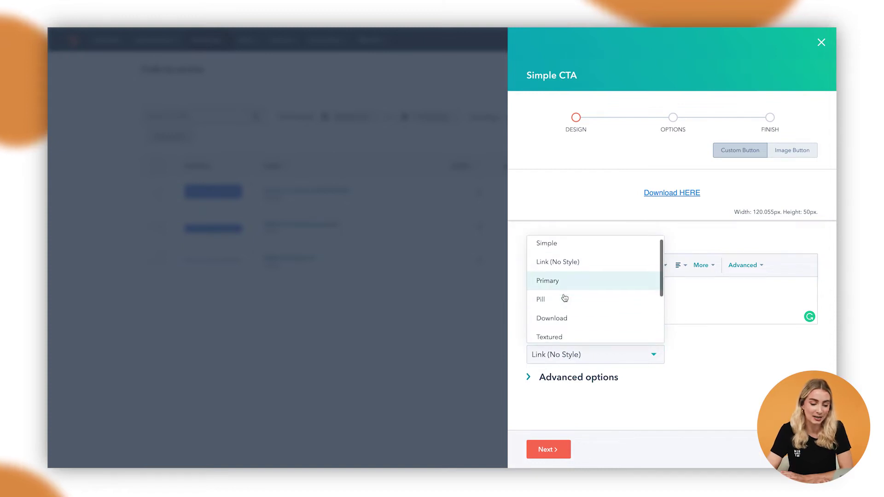
{"action": "scroll", "coordinate": [566, 298], "scroll_direction": "down", "scroll_amount": 1}
{"action": "scroll", "coordinate": [567, 286], "scroll_direction": "down", "scroll_amount": 1}
{"action": "scroll", "coordinate": [569, 273], "scroll_direction": "down", "scroll_amount": 2}
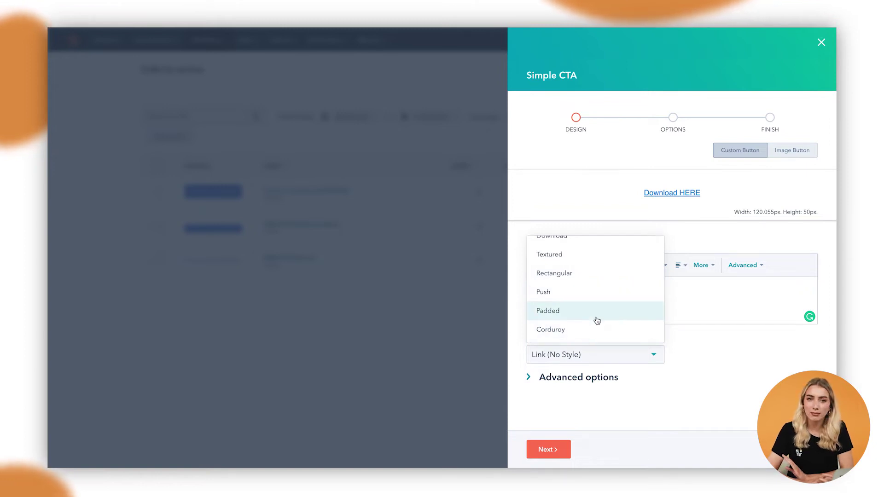
{"action": "left_click", "coordinate": [594, 329]}
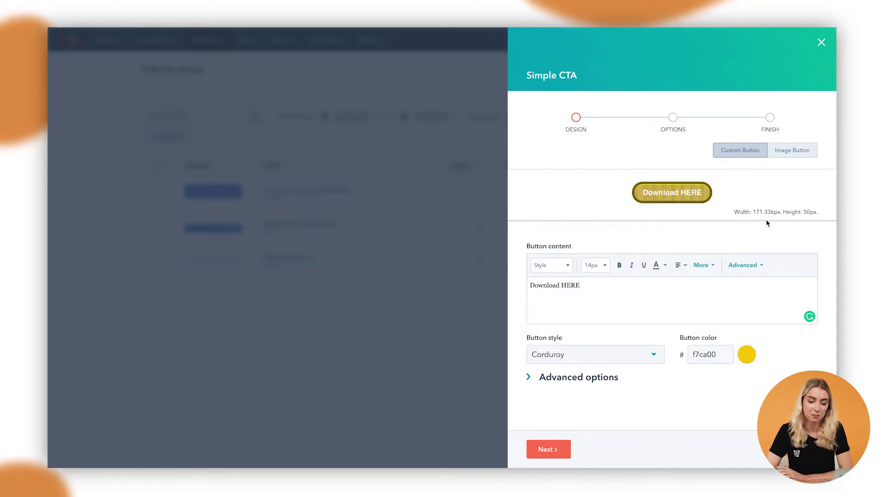
{"action": "left_click", "coordinate": [555, 269]}
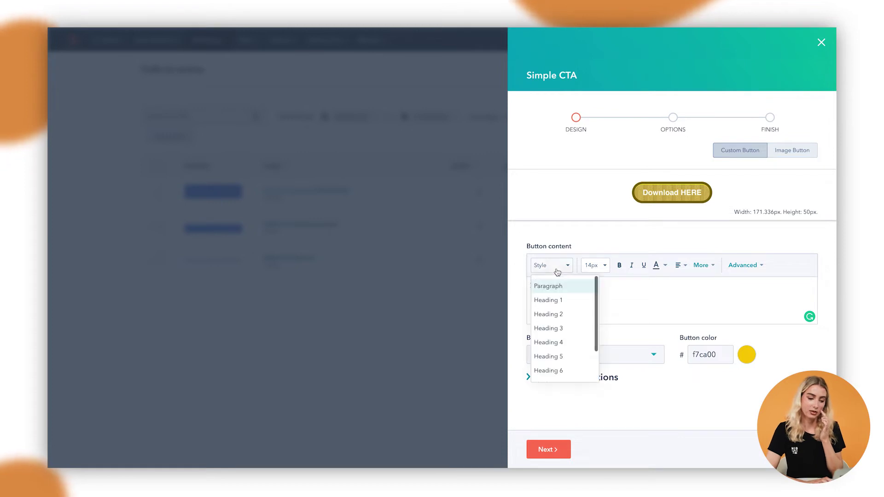
{"action": "left_click", "coordinate": [628, 312]}
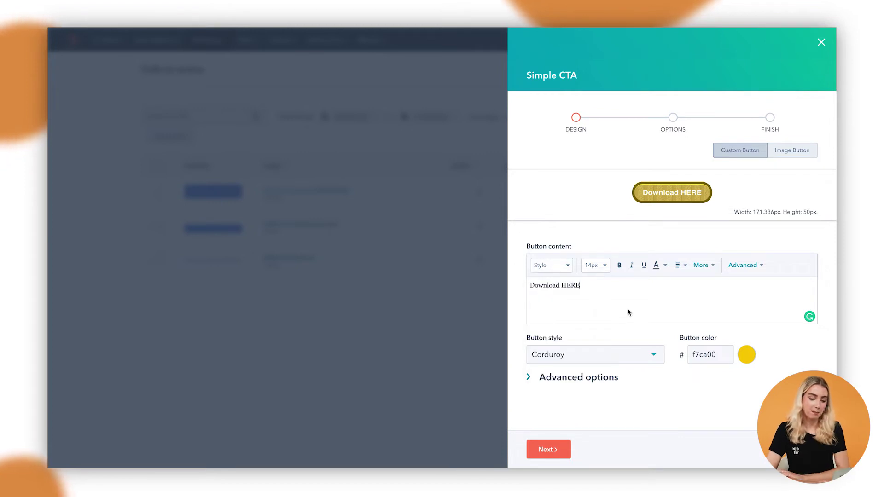
{"action": "left_click", "coordinate": [579, 354]}
{"action": "scroll", "coordinate": [560, 283], "scroll_direction": "up", "scroll_amount": 3}
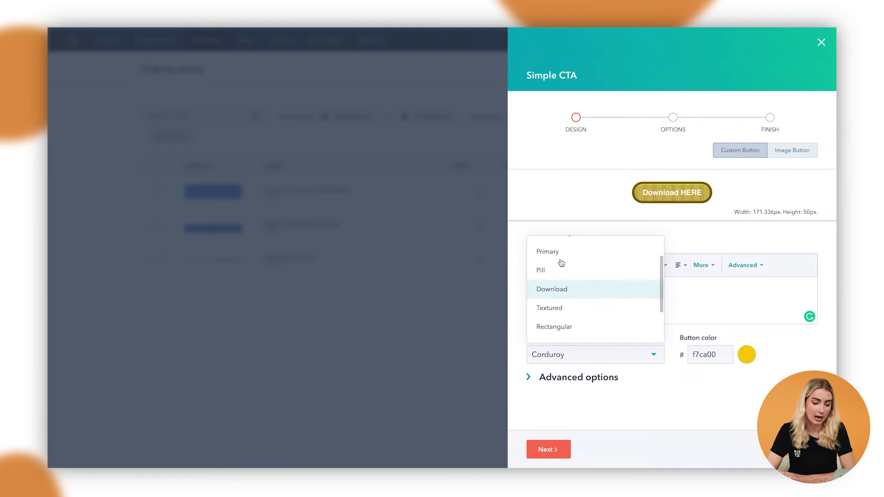
{"action": "scroll", "coordinate": [561, 263], "scroll_direction": "up", "scroll_amount": 2}
{"action": "left_click", "coordinate": [554, 251]}
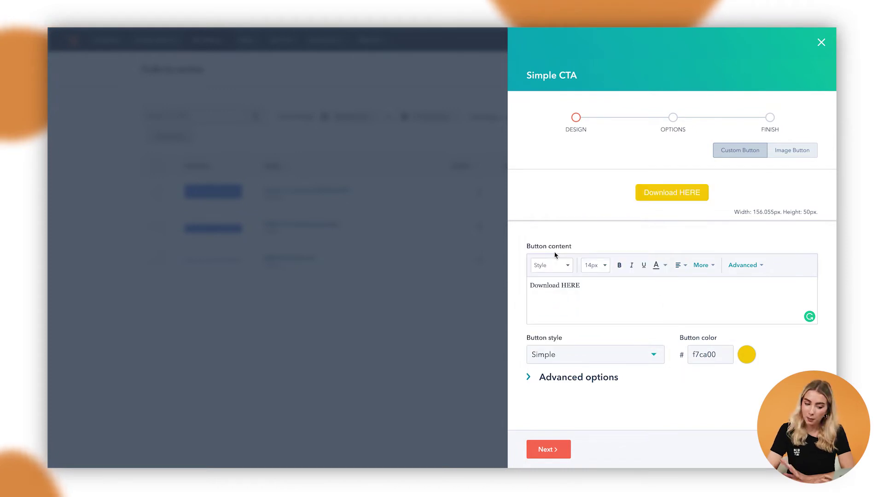
On the Options step, rename the CTA to NBH-CTA-DownloadEbook and view the redirect types
{"action": "left_click", "coordinate": [545, 450]}
{"action": "left_click_drag", "start_coordinate": [679, 176], "coordinate": [497, 182]}
{"action": "key", "text": "BackSpace"}
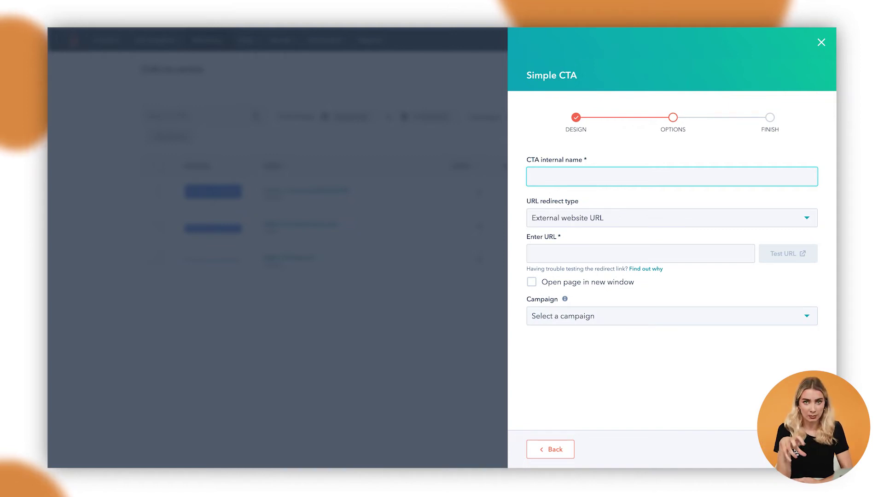
{"action": "type", "text": "NBH"}
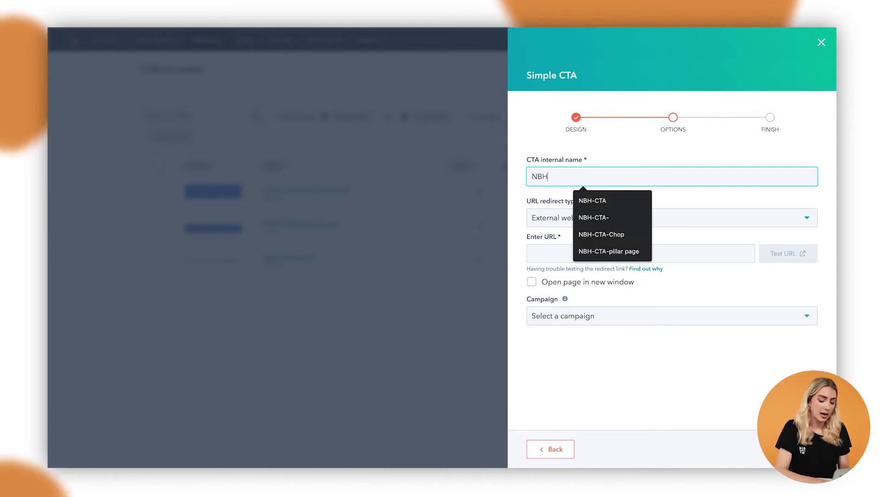
{"action": "type", "text": "-CT"}
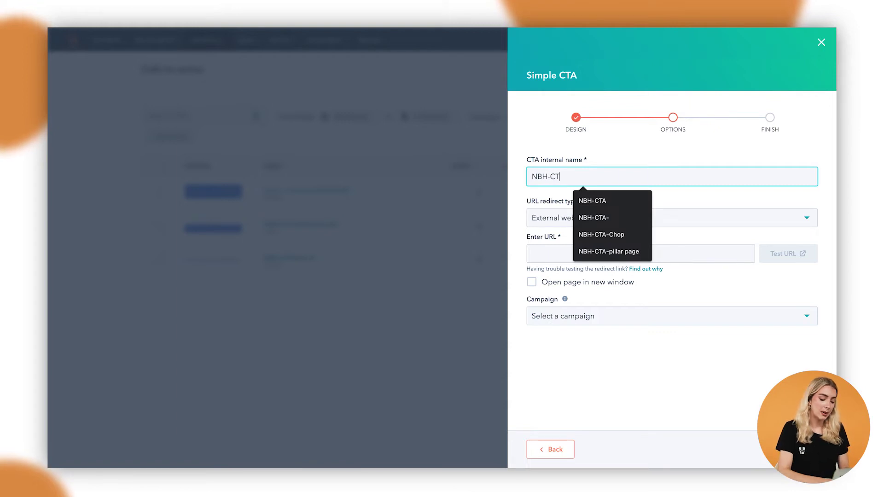
{"action": "type", "text": "A-DownloadEbook"}
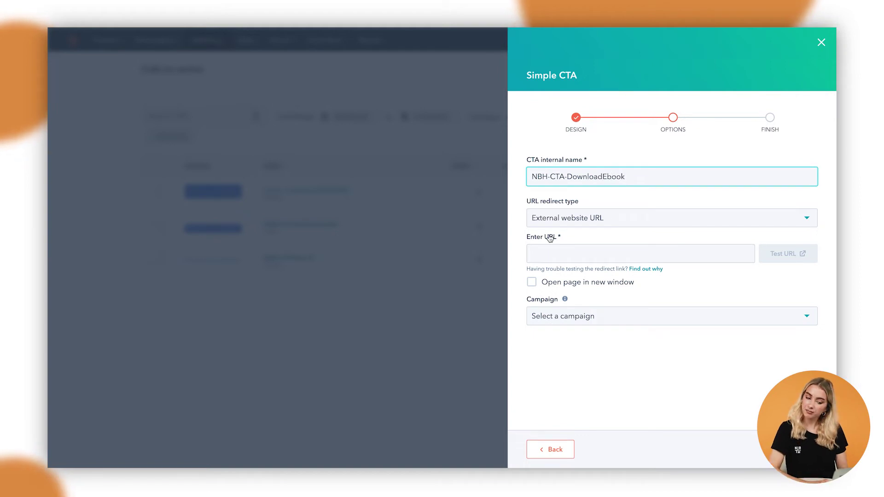
{"action": "left_click", "coordinate": [584, 221]}
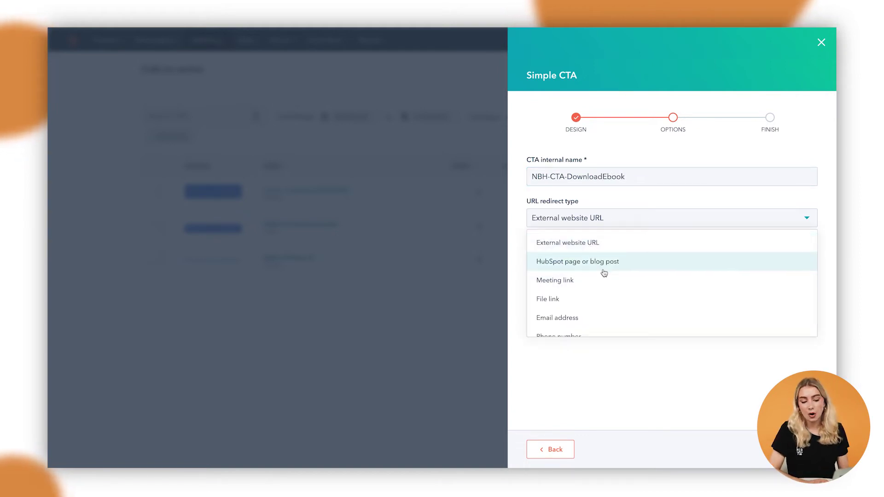
Scroll through the URL redirect type options to find File link
{"action": "scroll", "coordinate": [602, 280], "scroll_direction": "down", "scroll_amount": 1}
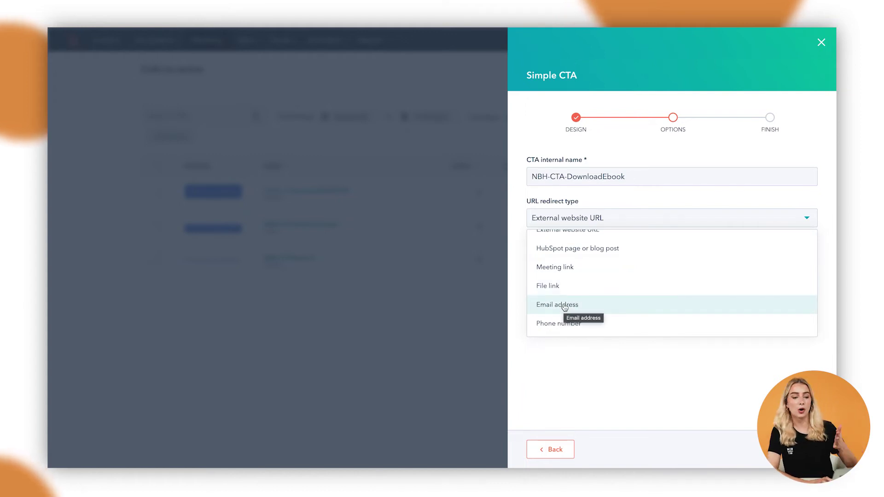
{"action": "scroll", "coordinate": [563, 322], "scroll_direction": "up", "scroll_amount": 2}
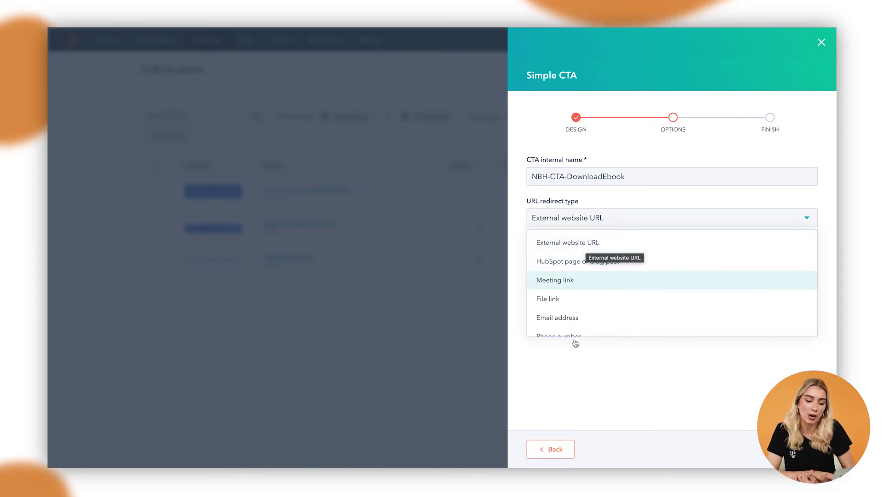
Set the redirect type to File link and link the CTA to Calibre-Semibold.eot
{"action": "left_click", "coordinate": [571, 304]}
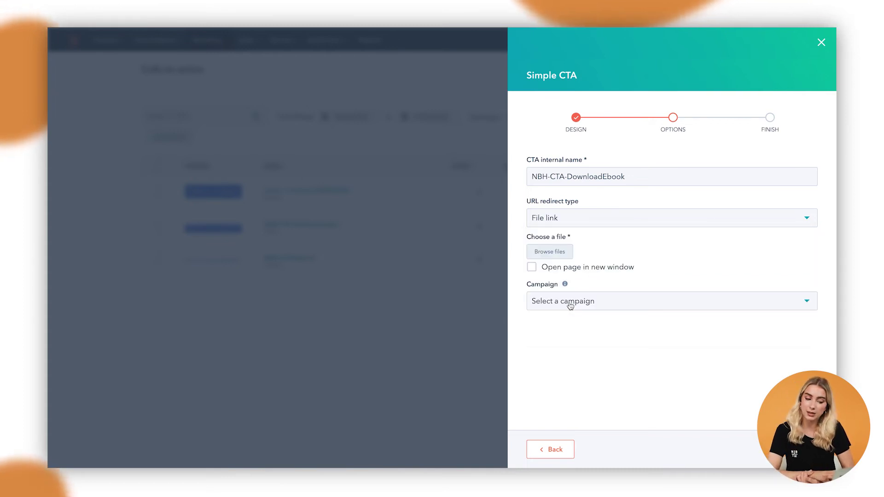
{"action": "left_click", "coordinate": [562, 257]}
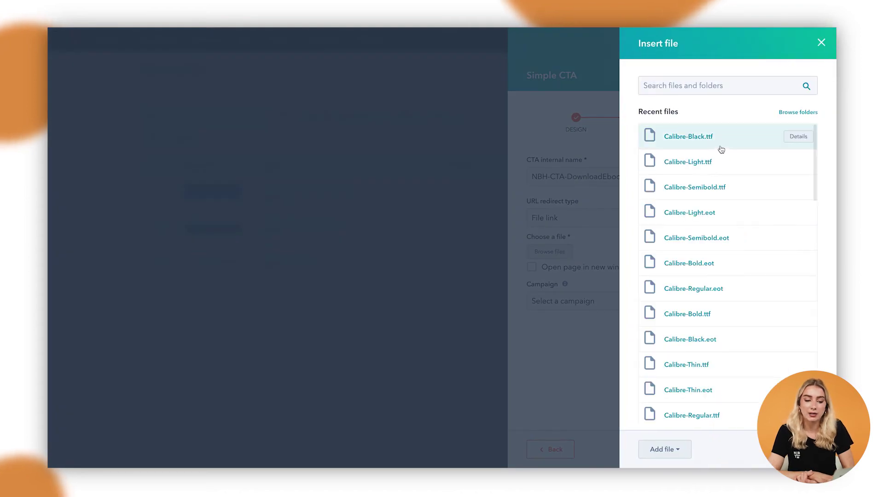
{"action": "left_click", "coordinate": [762, 242]}
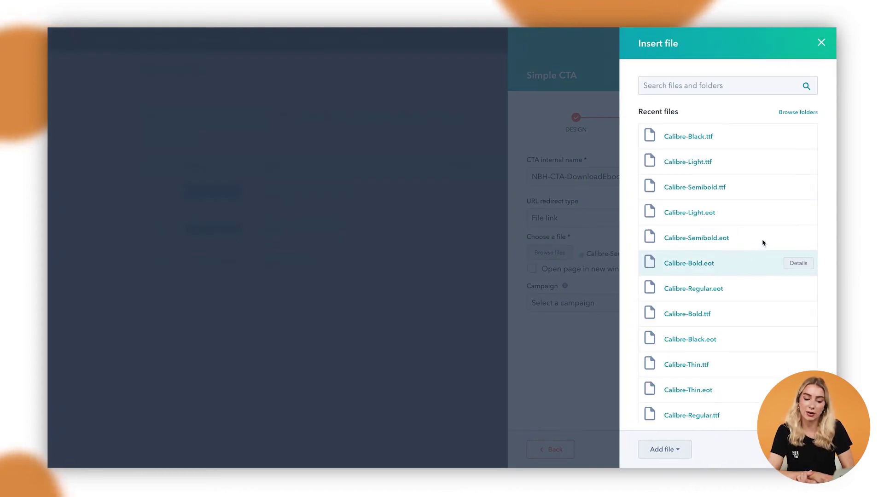